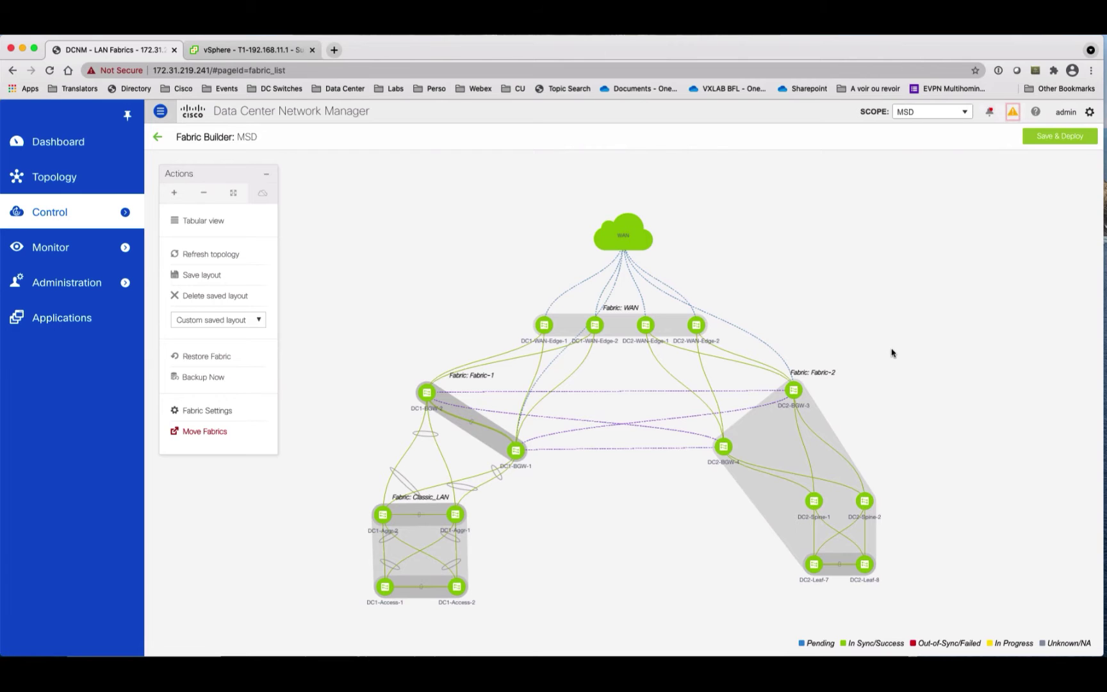
Back up the MSD fabric immediately, using a tag made of "Golden-" followed by the owner's first name.
click(217, 379)
click(550, 381)
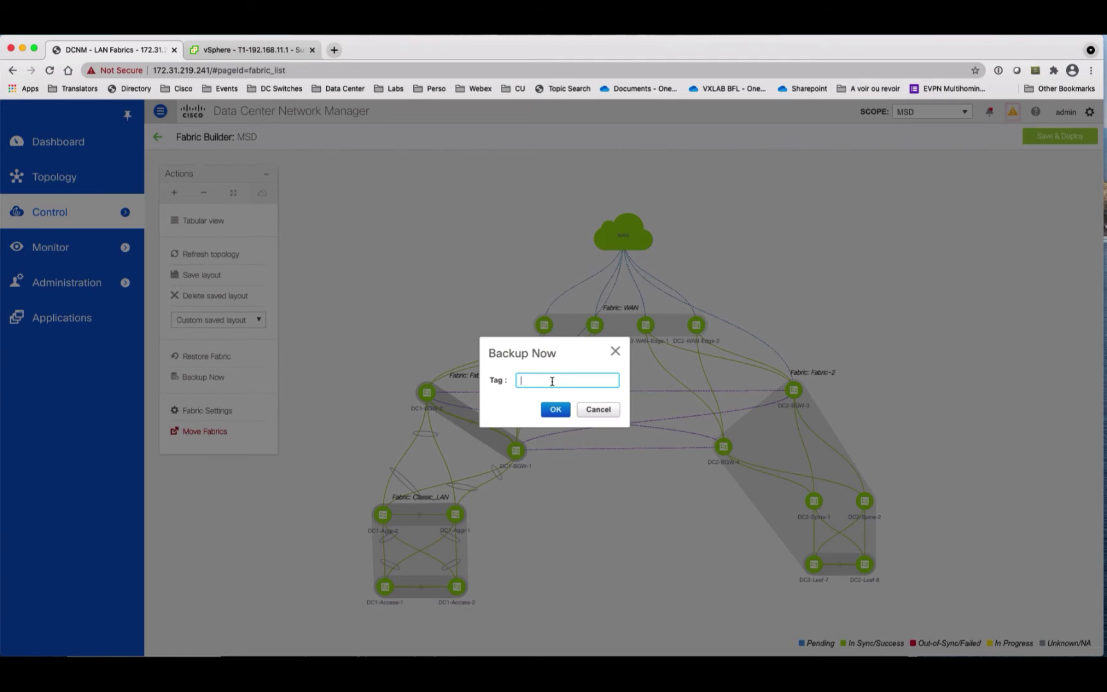
text(Golden-yves)
click(553, 409)
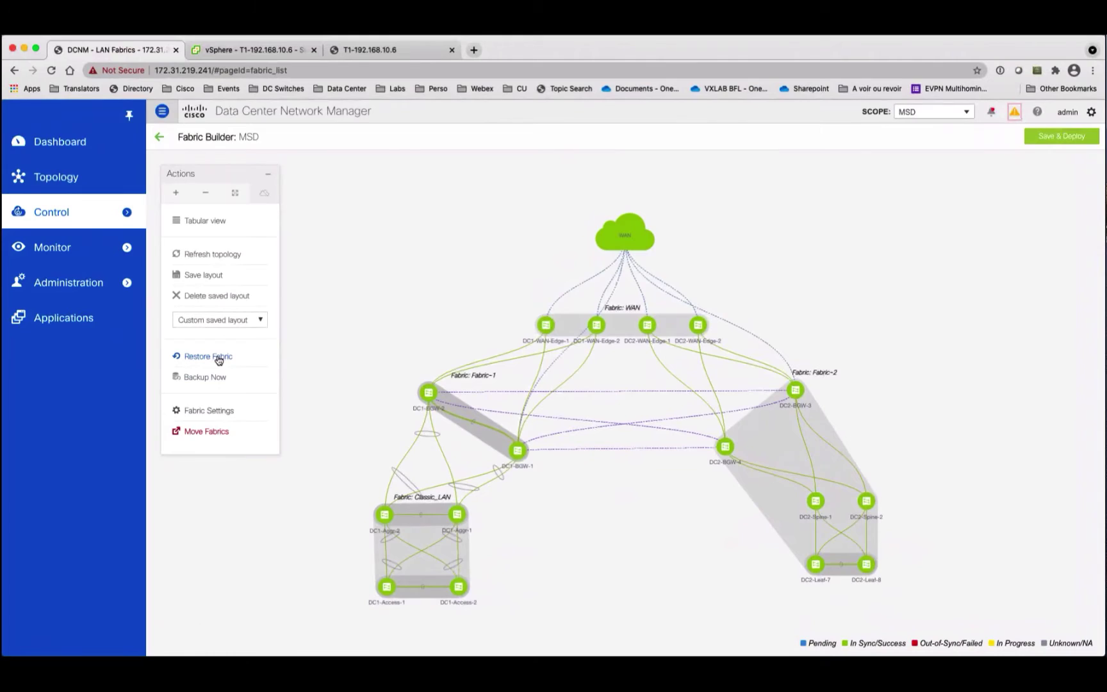
Mark the newest manual backup of the MSD fabric as a golden backup and leave the restore wizard.
click(219, 359)
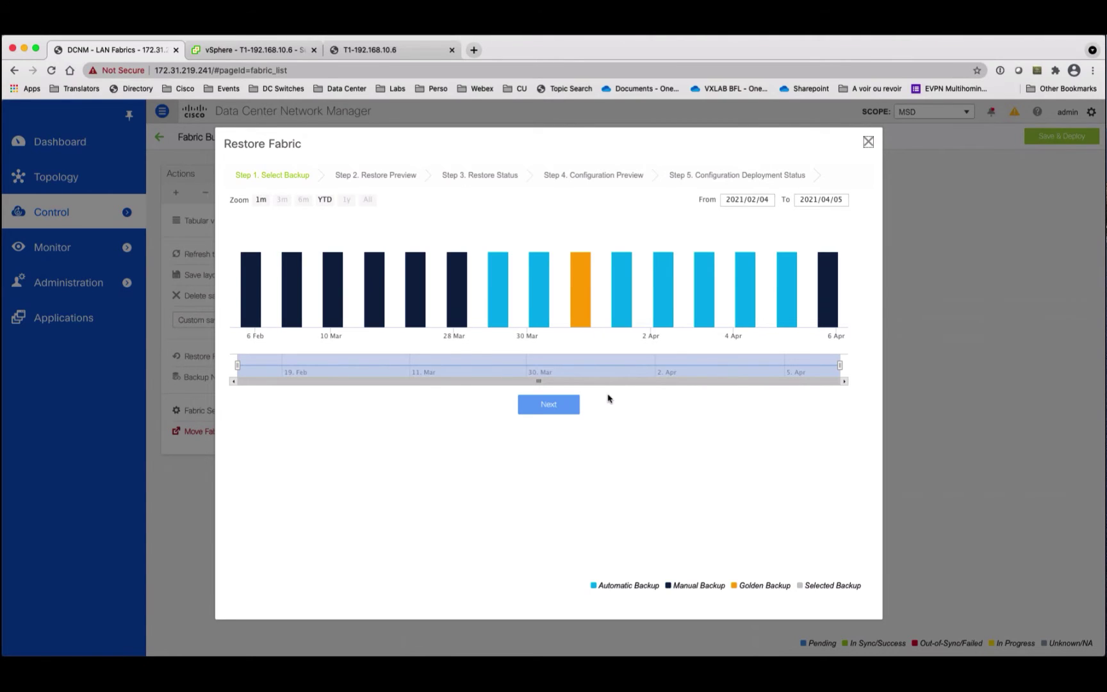
click(829, 306)
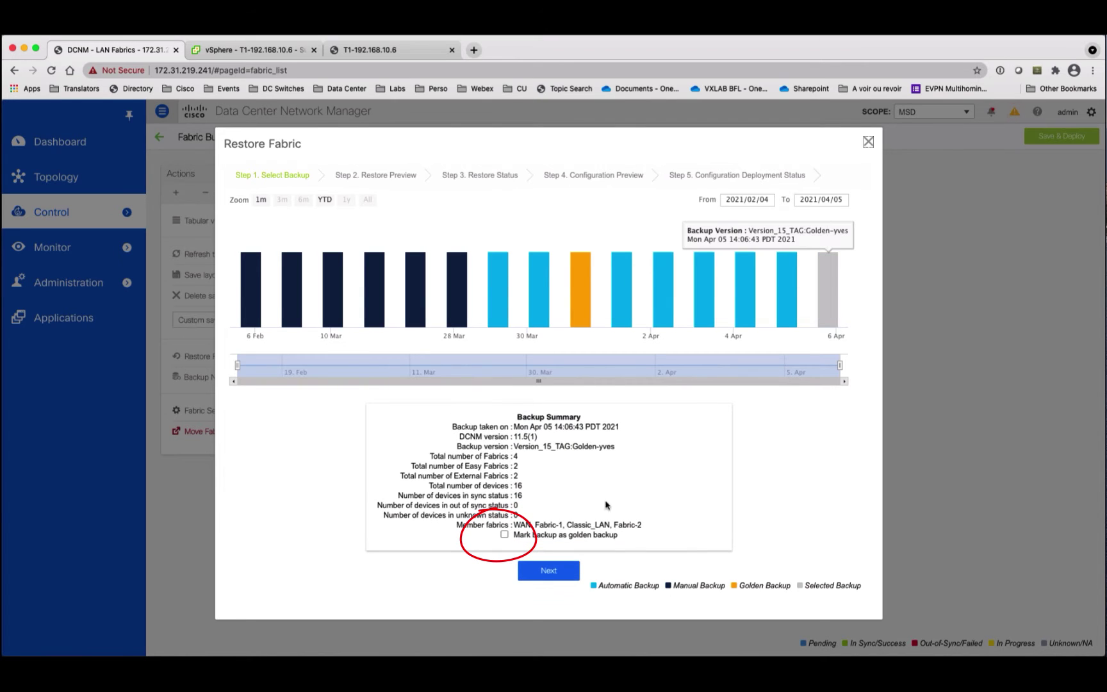
click(504, 534)
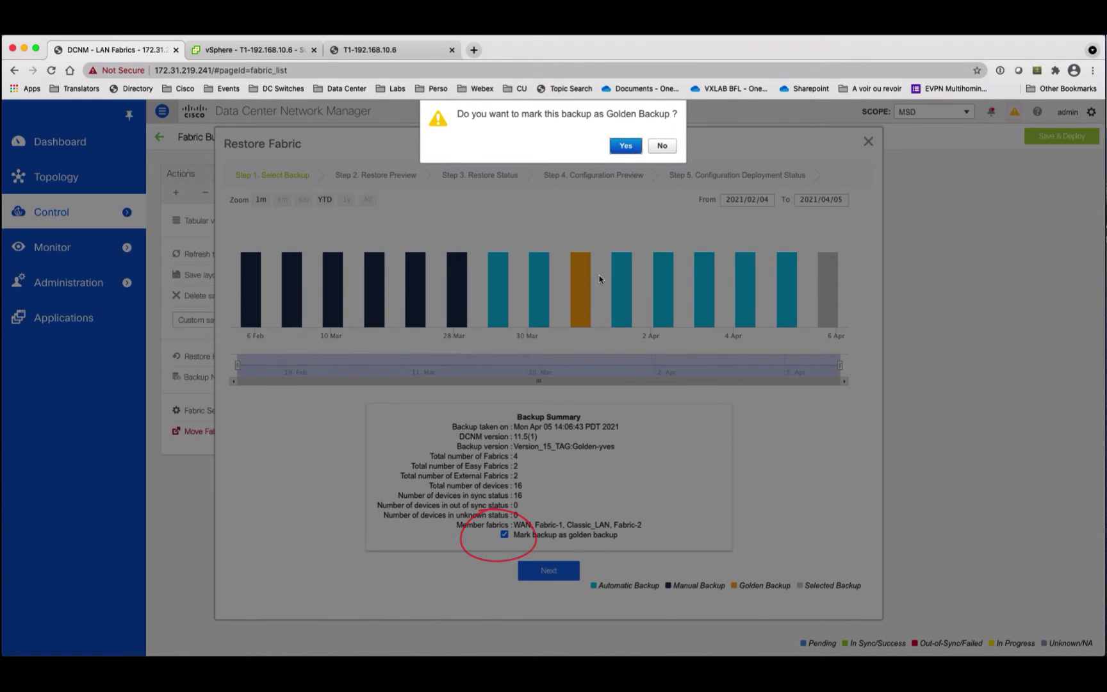
click(626, 146)
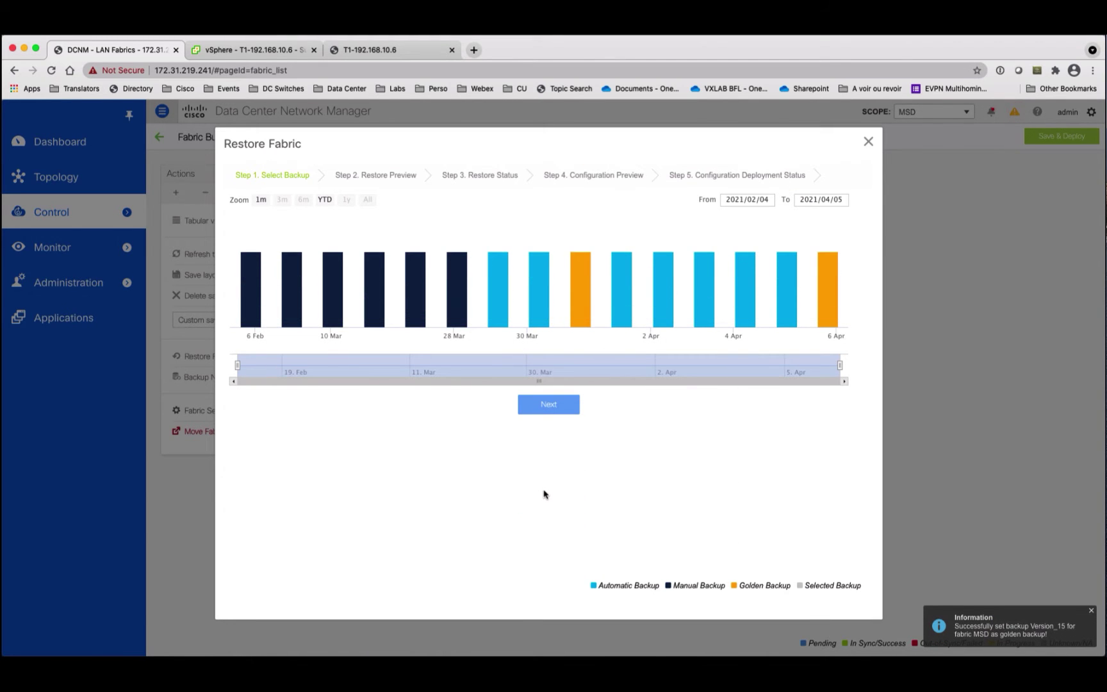
click(868, 141)
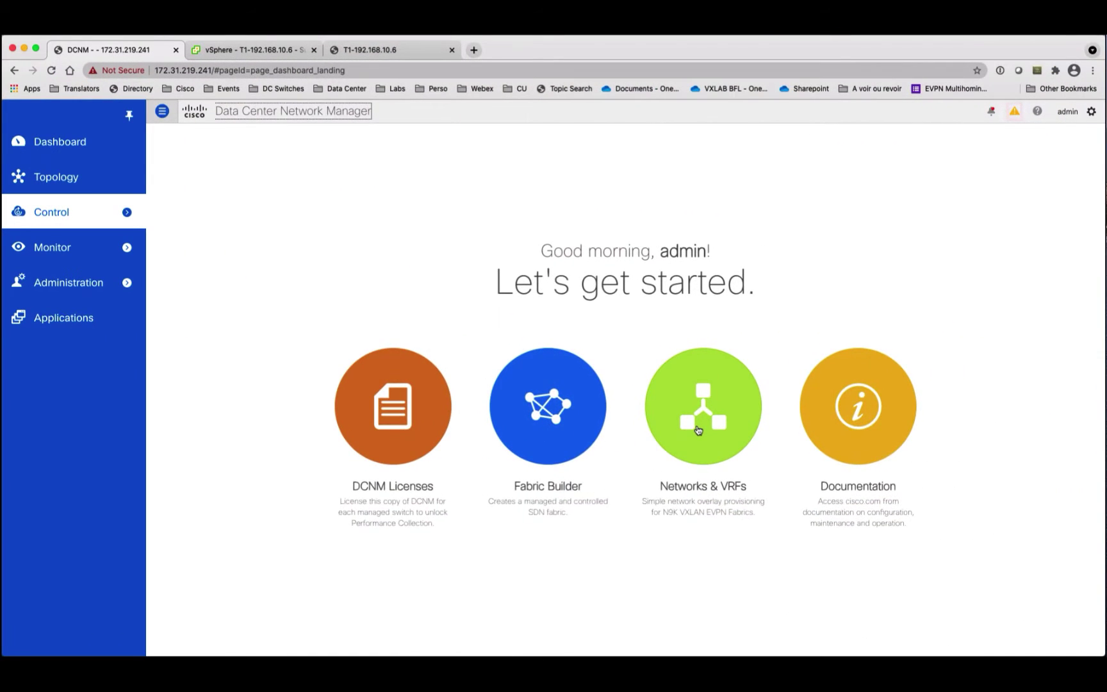
Open the deployment topology for all networks of the MSD fabric and check the T1-192.168.10.6 console.
click(698, 430)
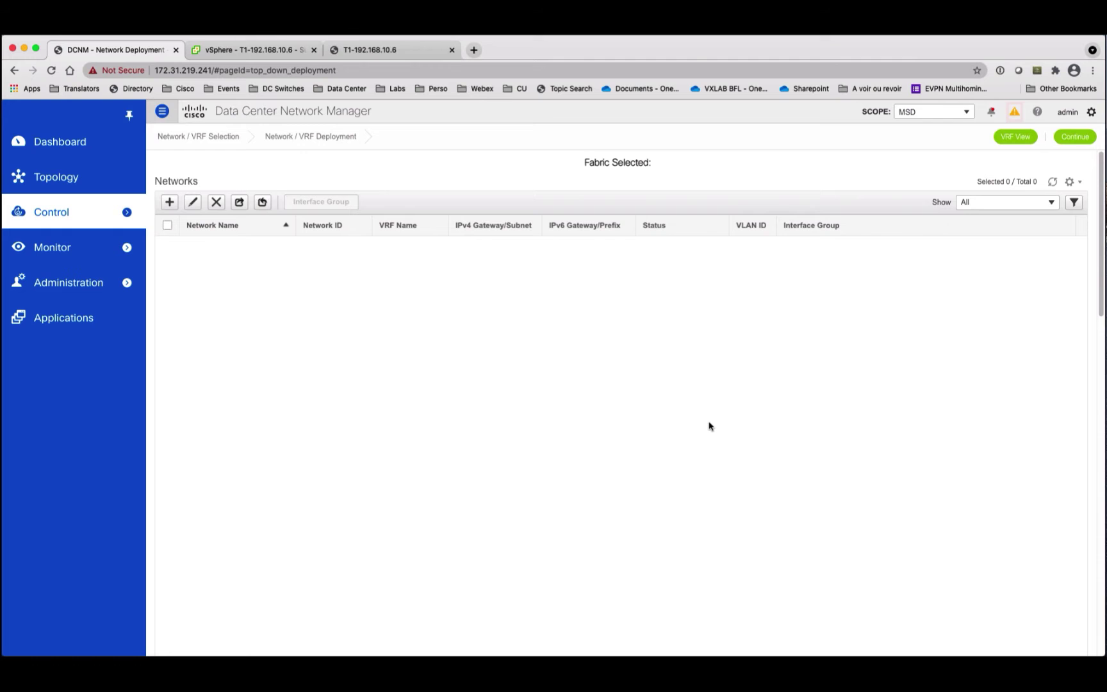
click(167, 225)
click(1075, 136)
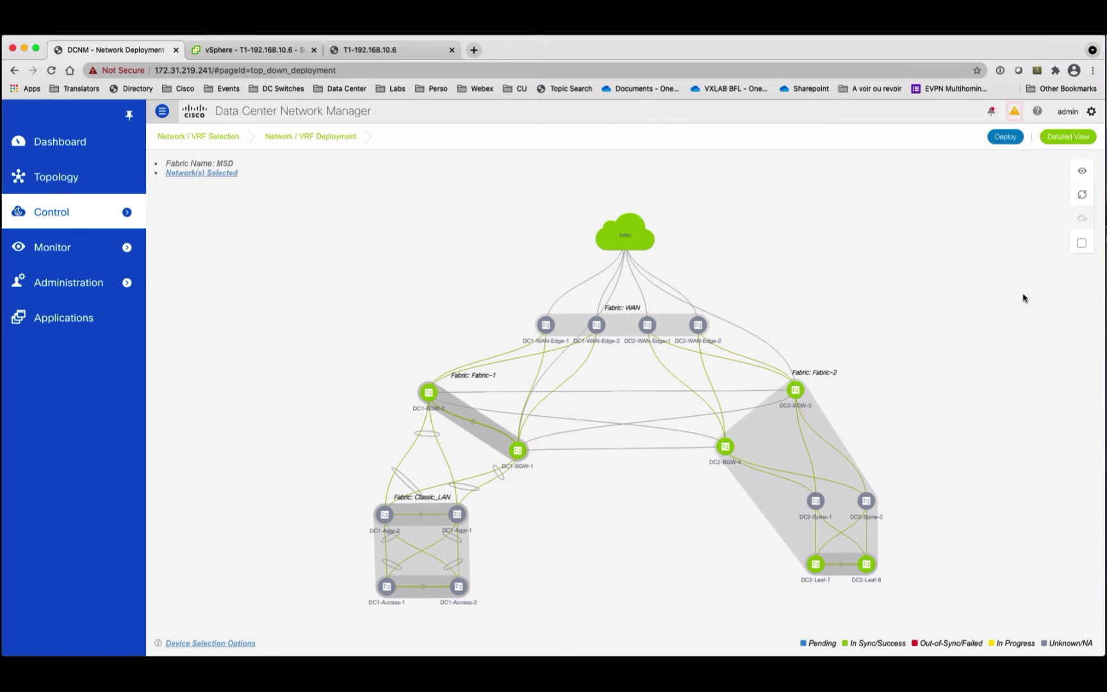
click(403, 50)
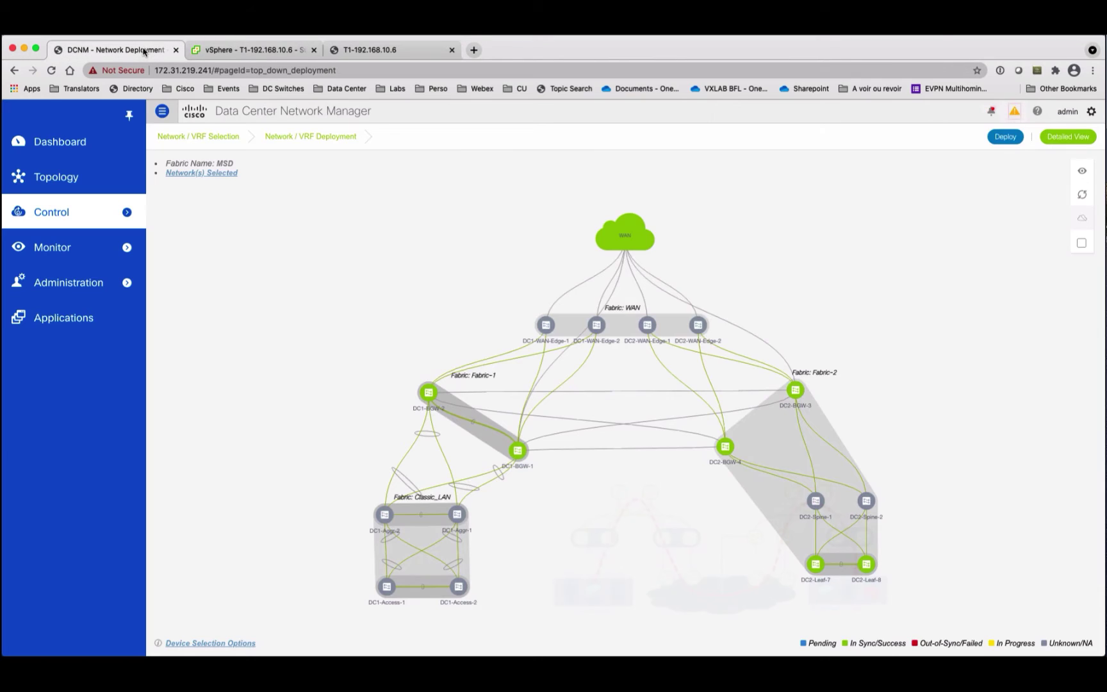
click(143, 50)
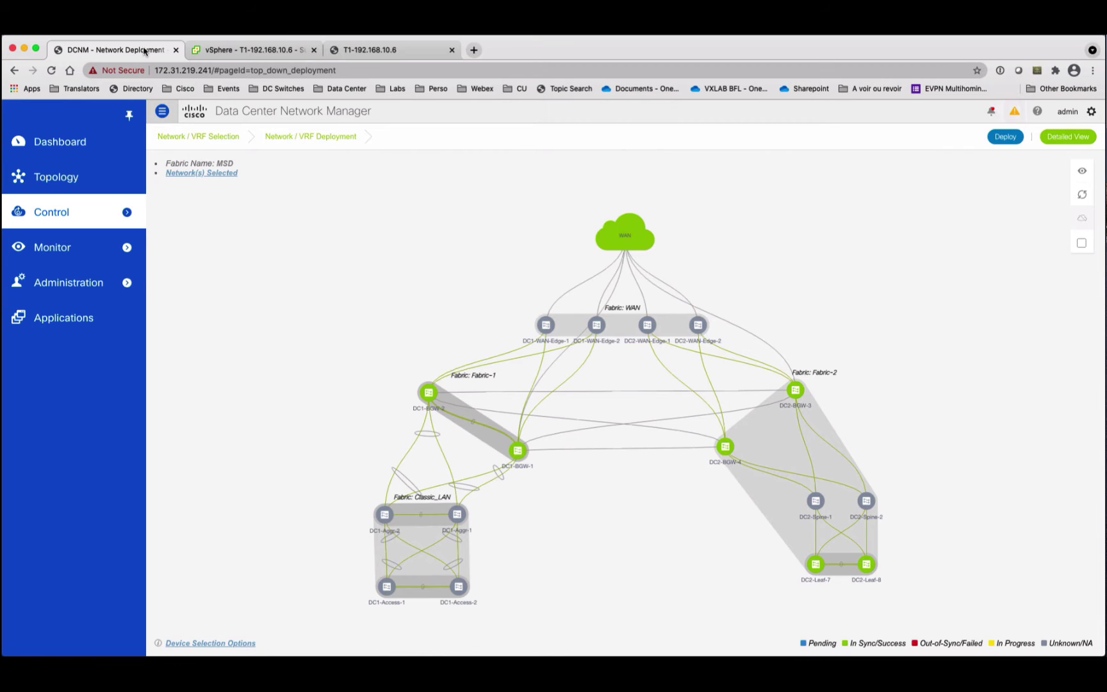
Detach the App-T1 and Web-T1 networks from border gateways DC1-BGW-1, DC1-BGW-2, DC2-BGW-3 and DC2-BGW-4.
click(1081, 244)
drag(865, 387, 360, 461)
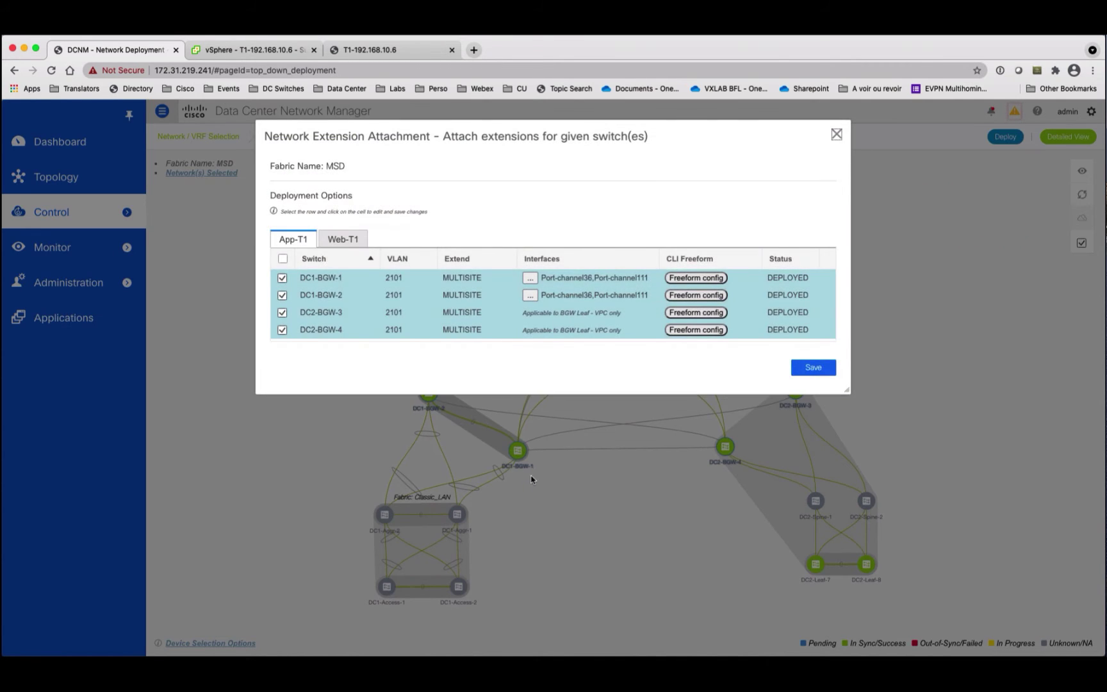
click(343, 239)
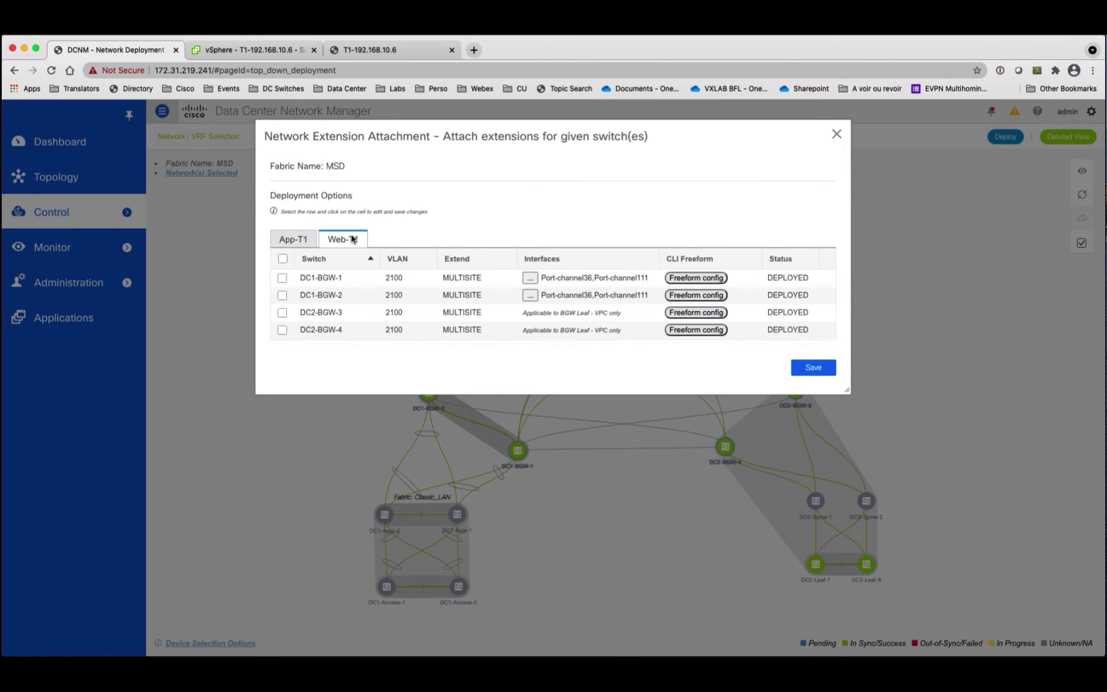
click(283, 258)
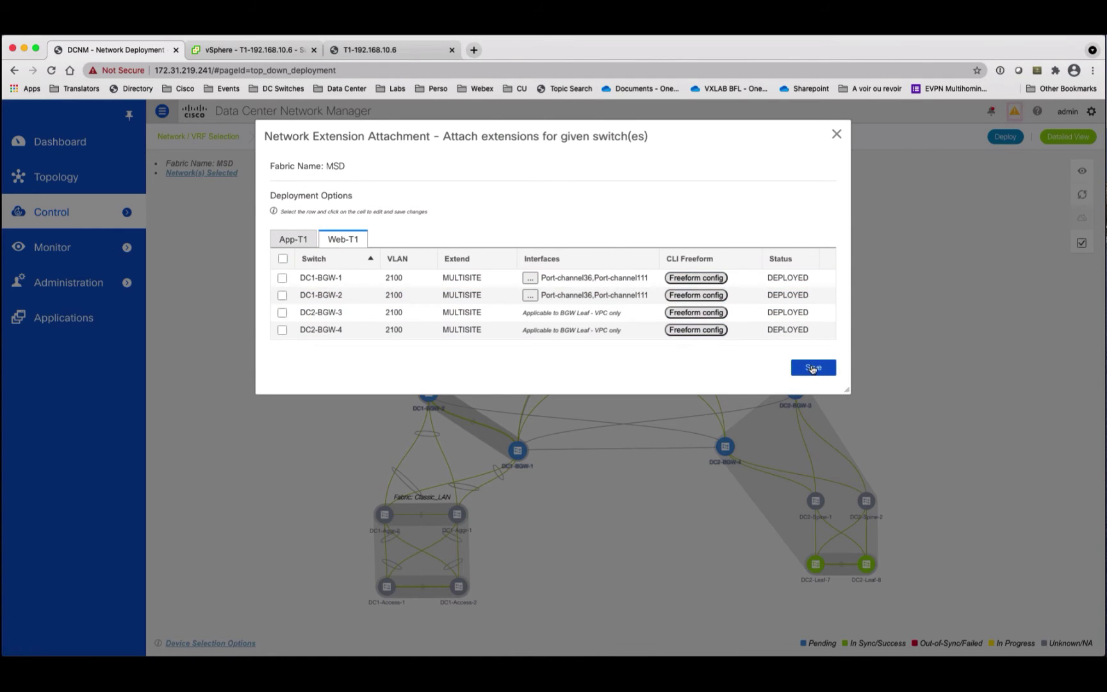
click(811, 368)
Detach the App-T1 and Web-T1 networks from DC2-Leaf-7 and DC2-Leaf-8, and deploy the pending changes.
drag(909, 567, 802, 569)
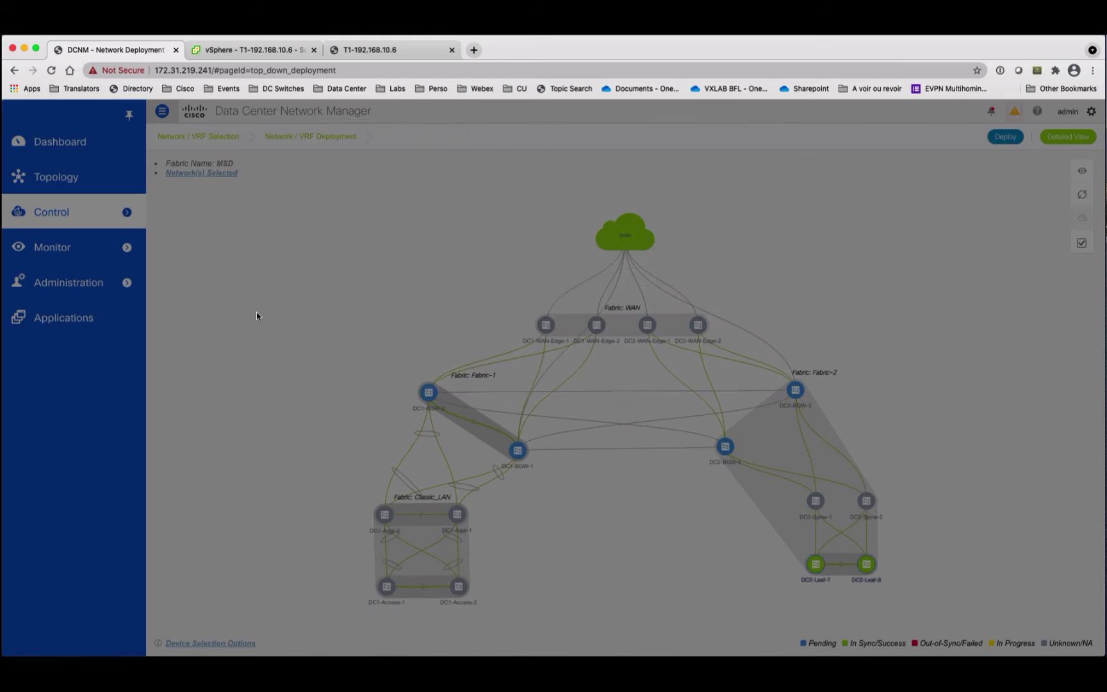
click(341, 254)
click(340, 253)
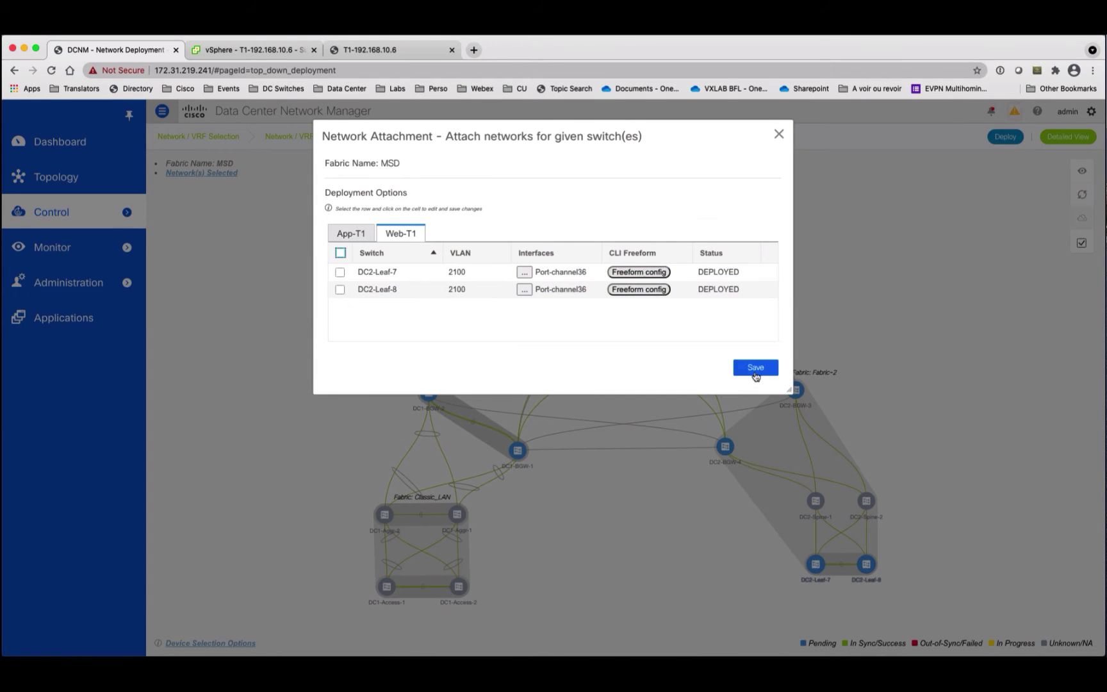
click(755, 368)
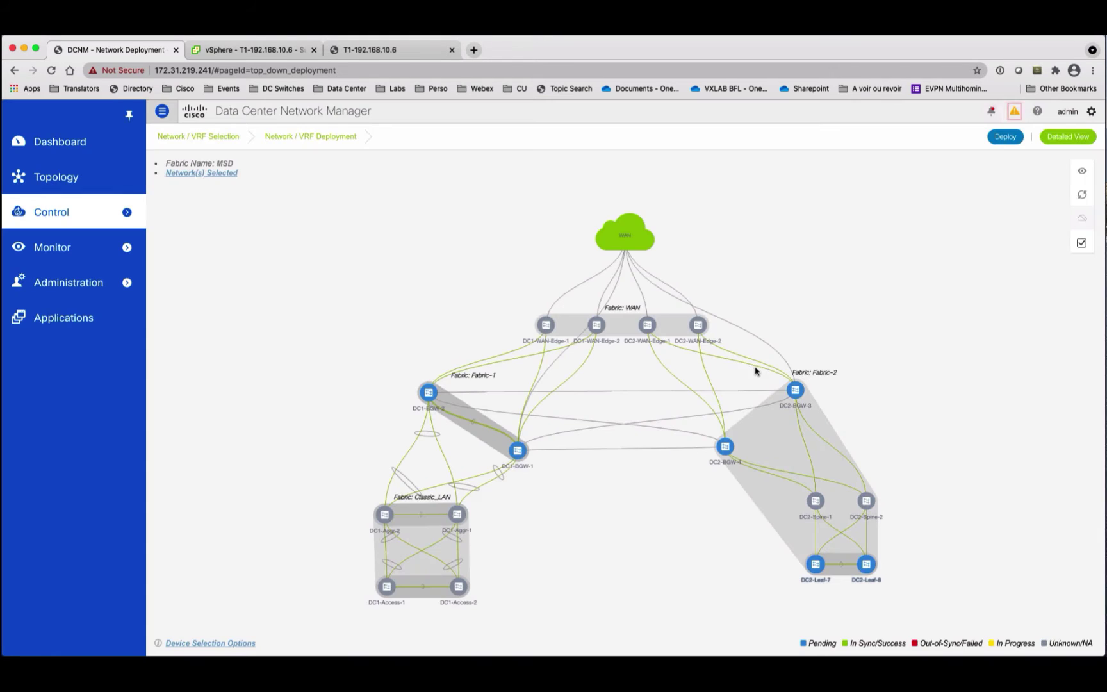
click(1004, 137)
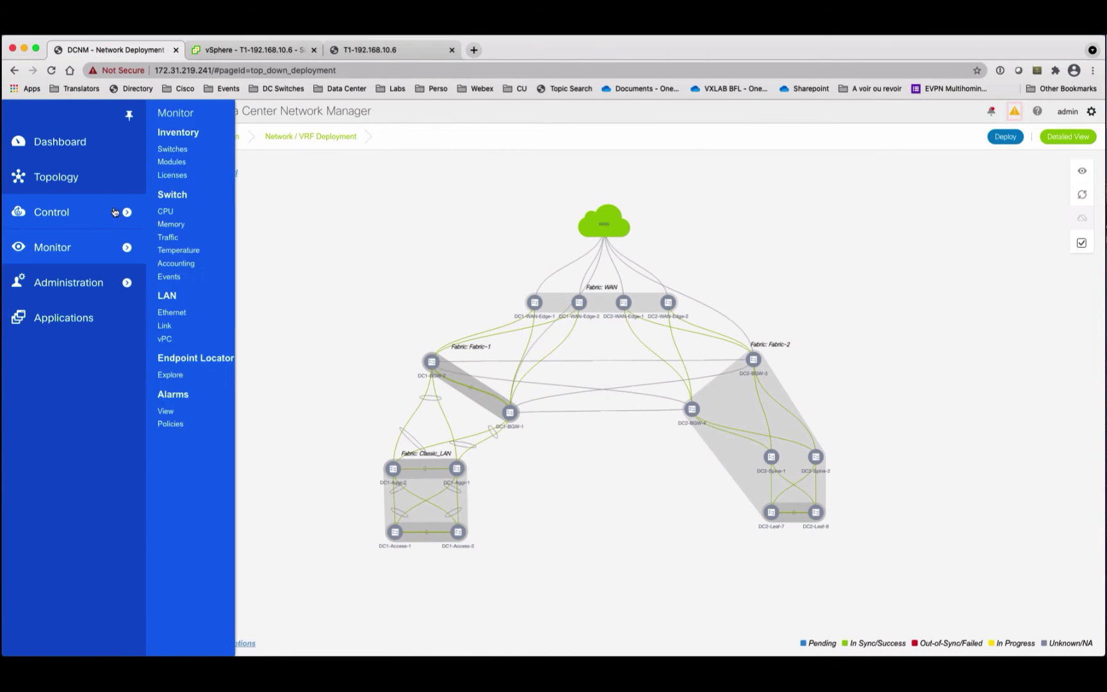
Start restoring the MSD fabric in Fabric Builder from the newest golden backup, up to the restore preview.
mouse_move(112, 217)
click(200, 150)
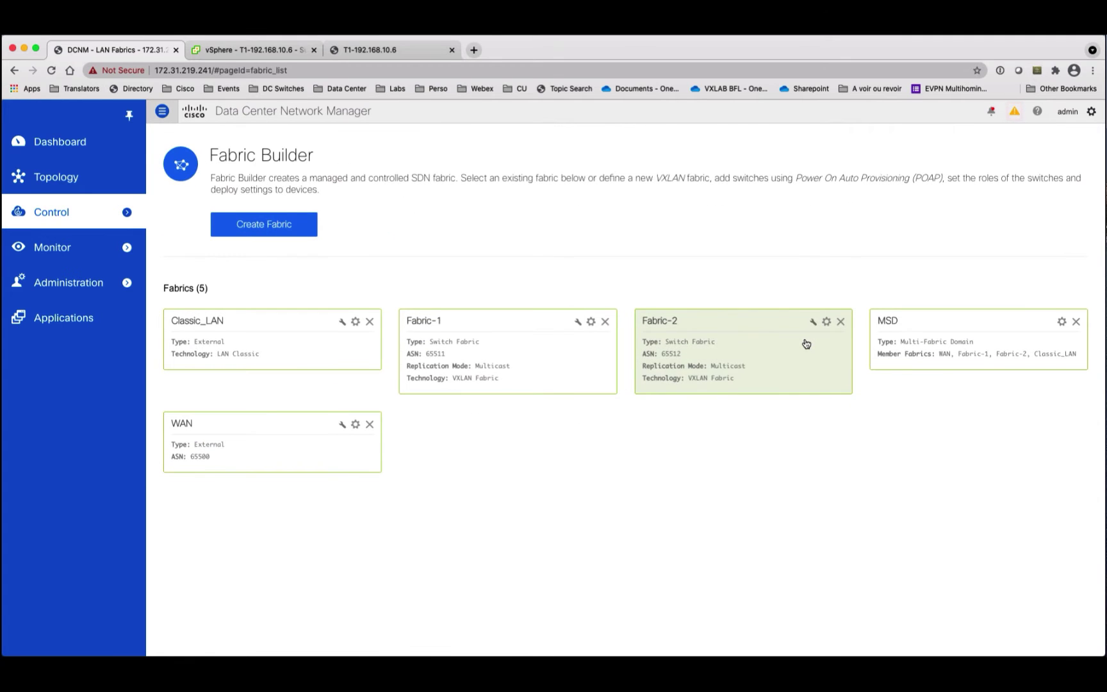
click(940, 356)
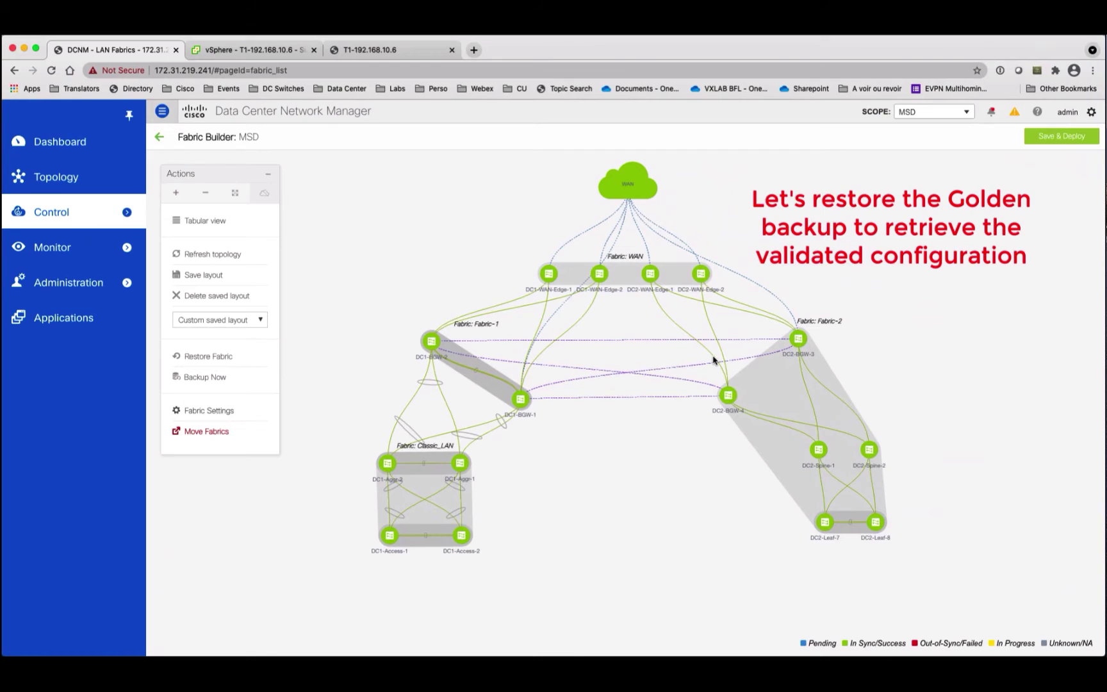
click(212, 357)
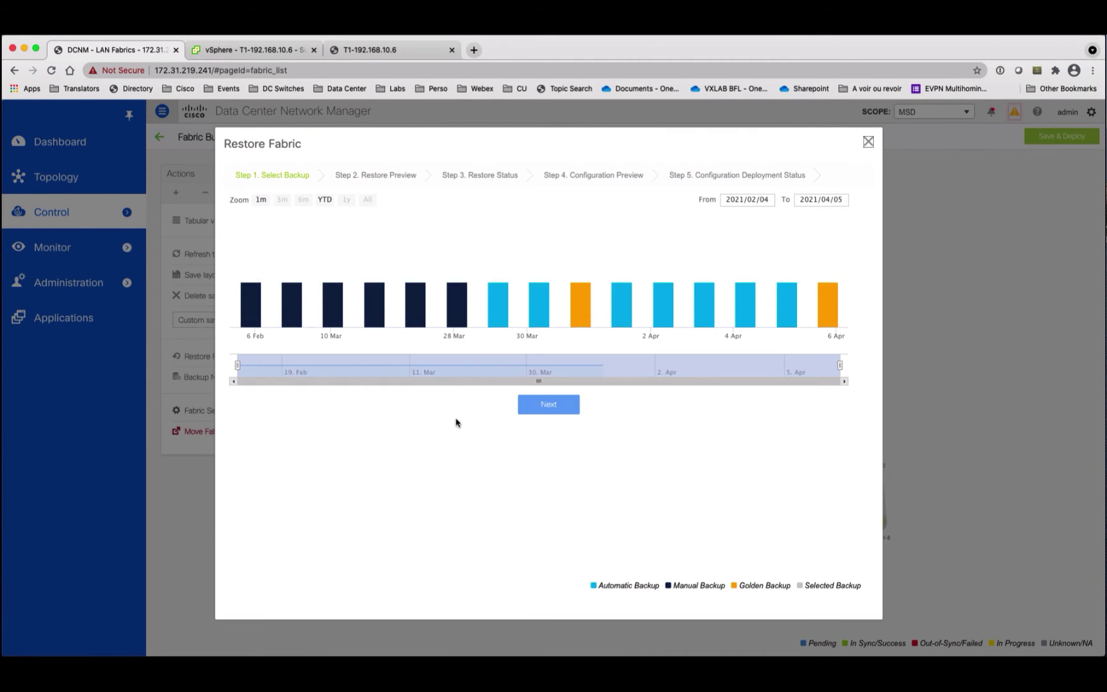
click(829, 306)
click(557, 573)
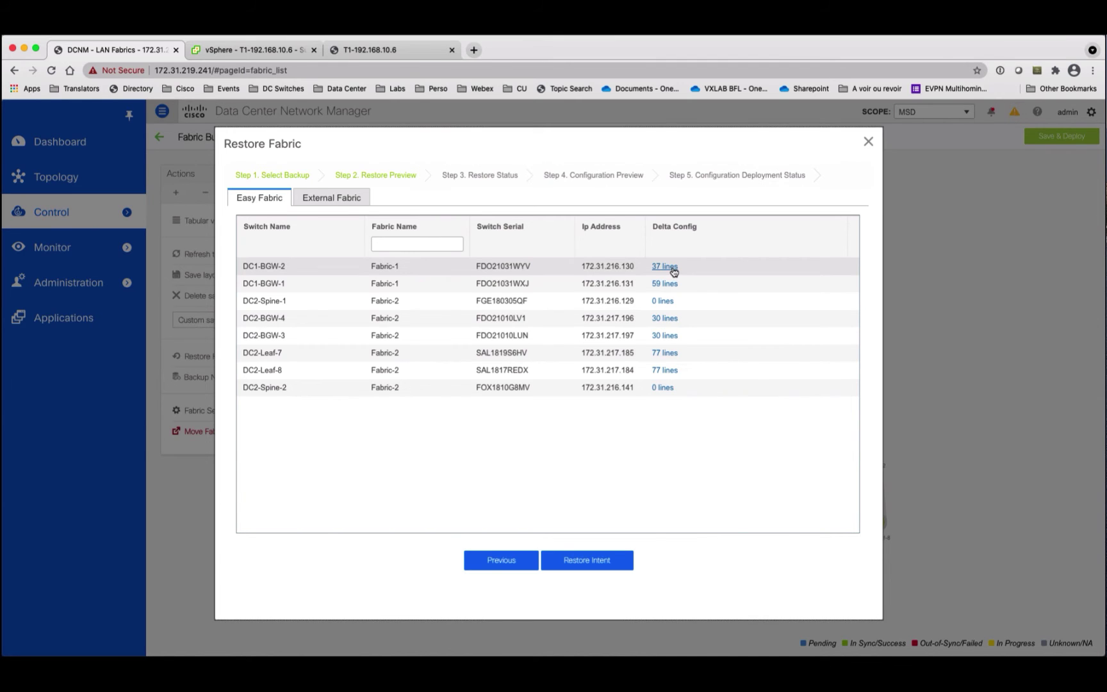
Examine DC1-BGW-2's pending configuration and compare its running and expected configurations around the Web-T1 profile.
click(666, 266)
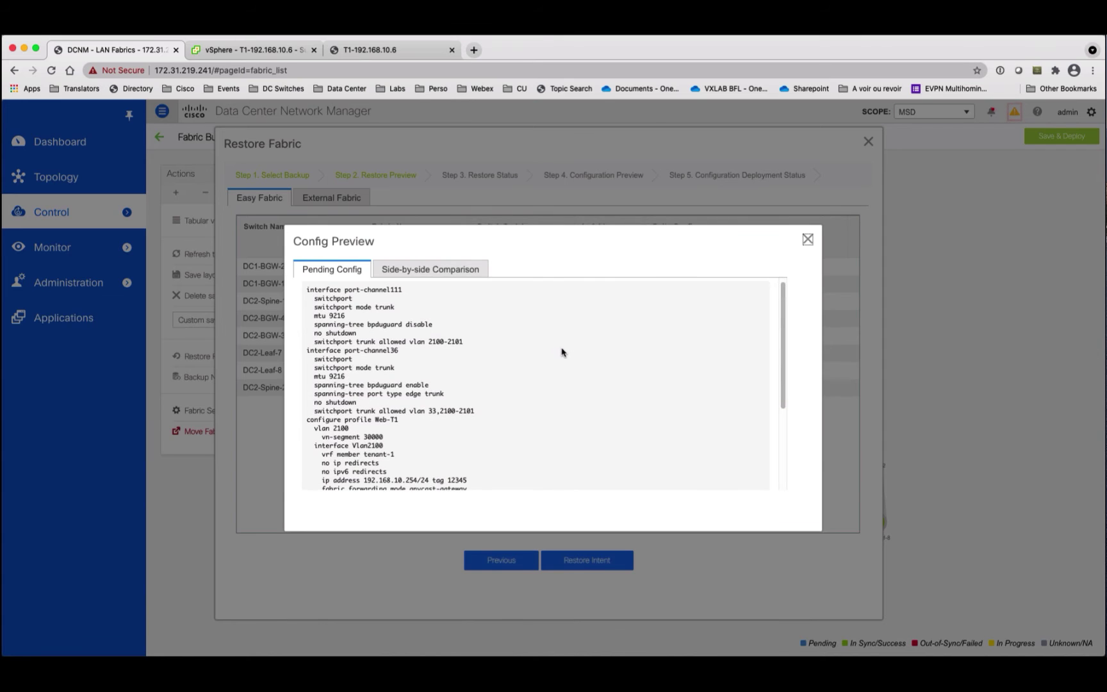
click(447, 272)
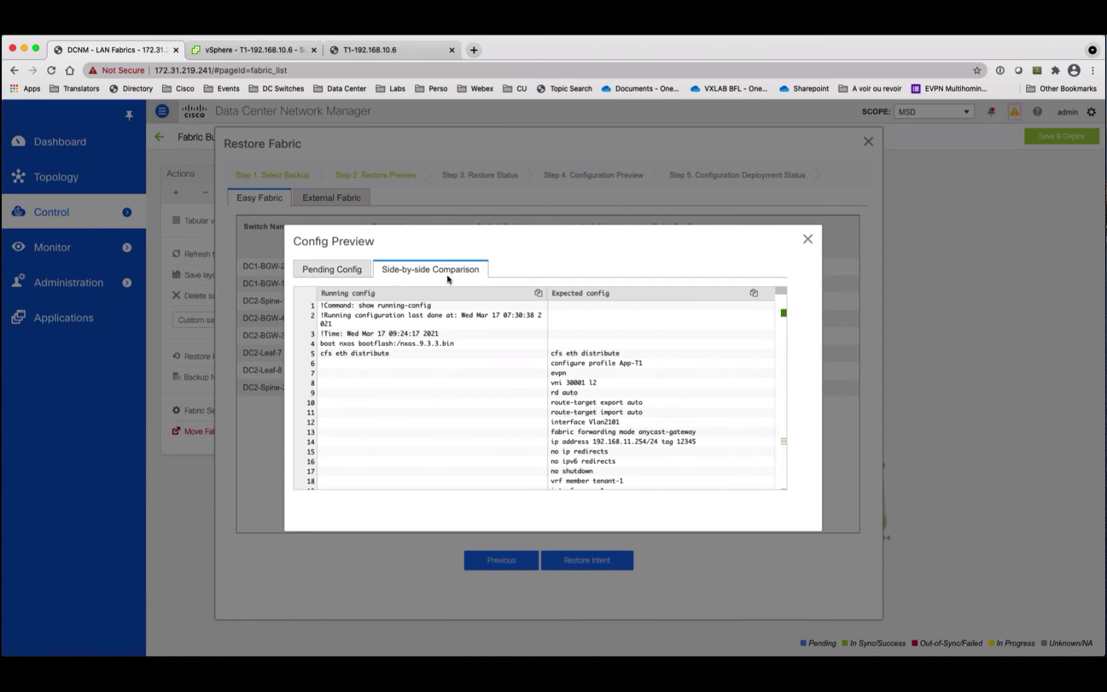
click(784, 314)
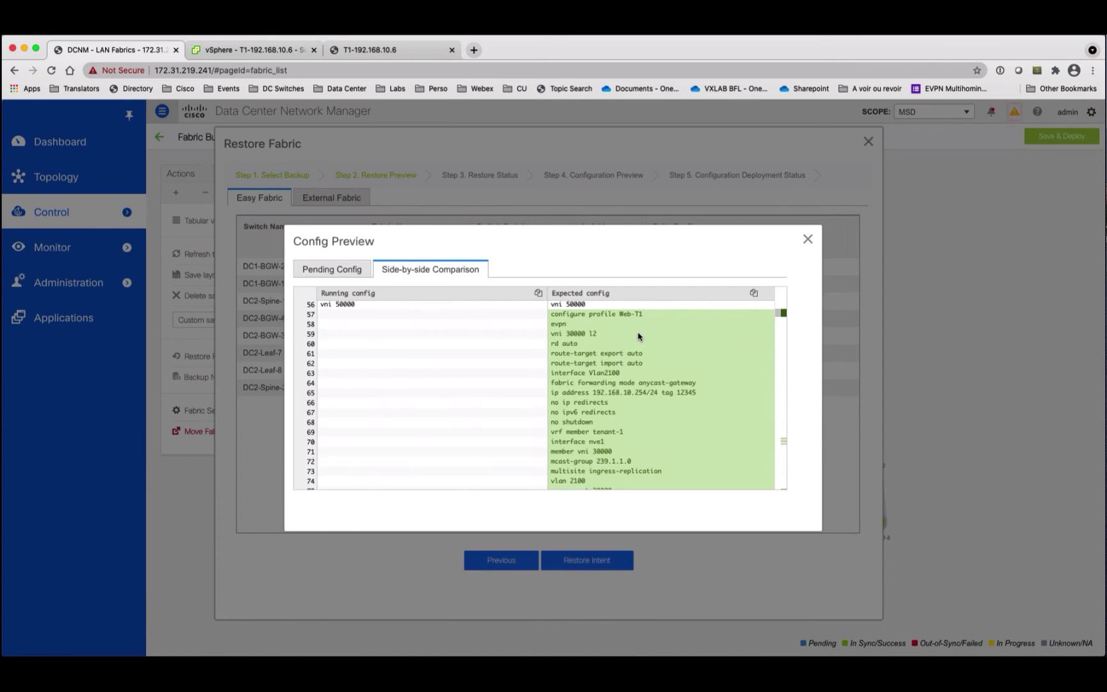
click(807, 240)
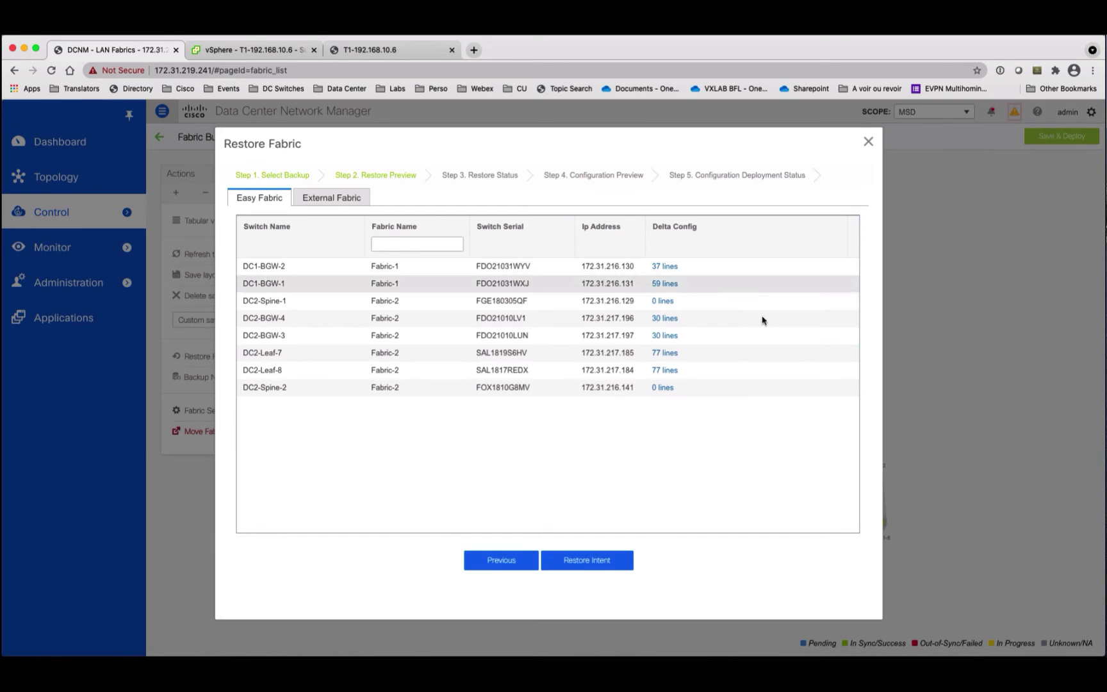
Restore the intent from the golden backup for the member fabrics and deploy the resulting configuration to the switches.
click(592, 566)
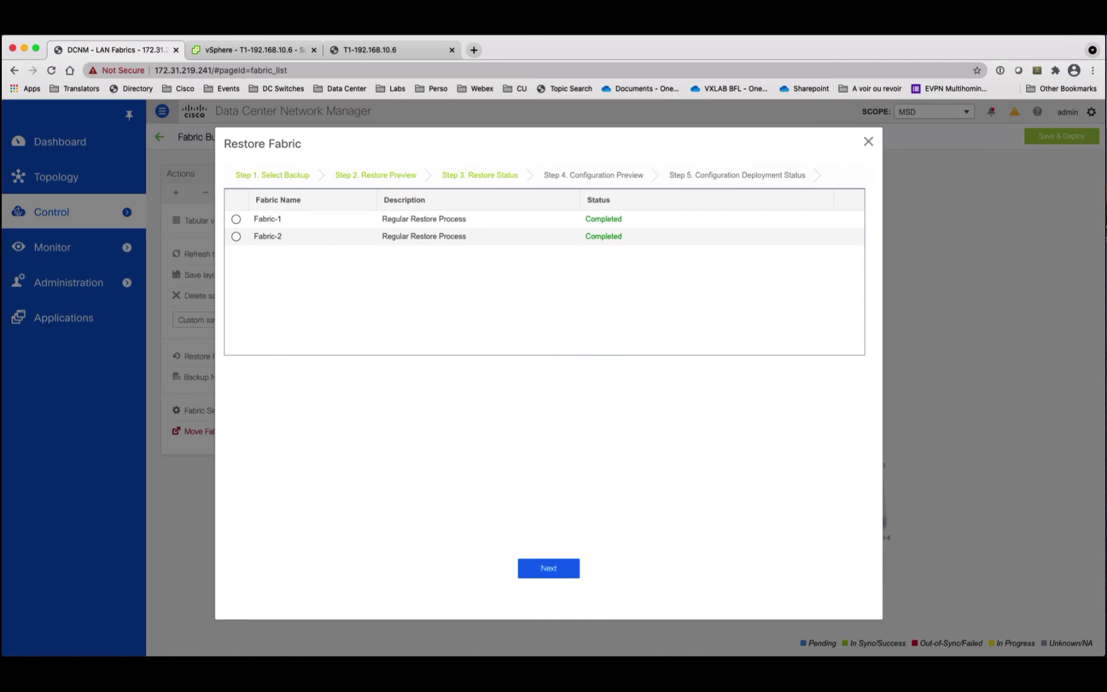
click(542, 574)
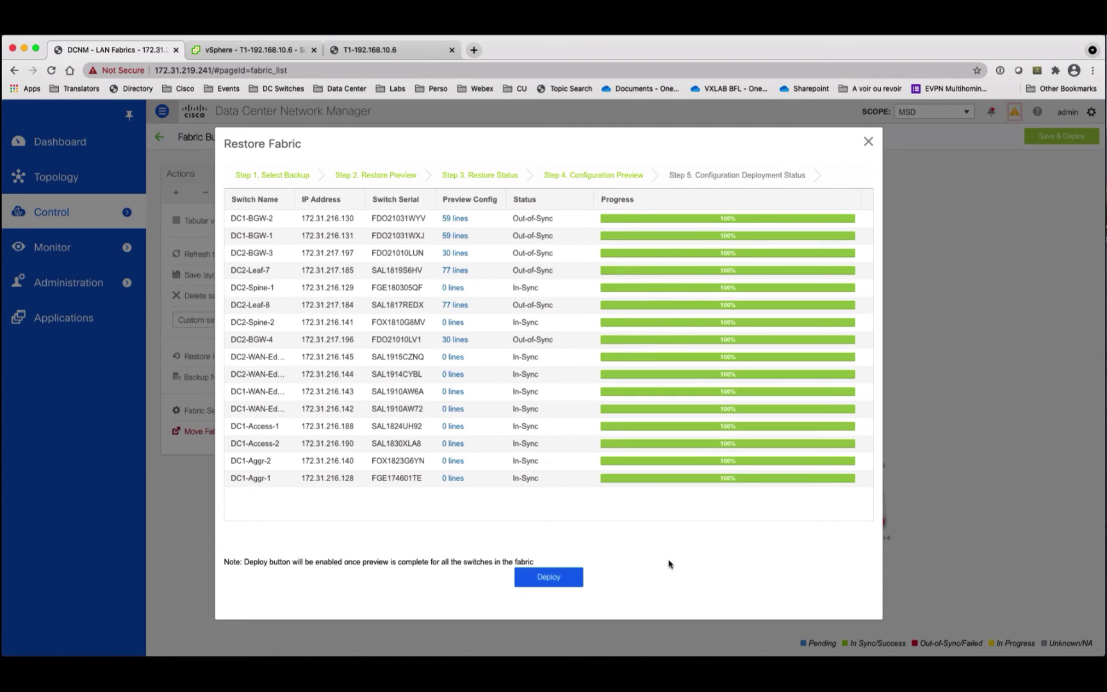
click(547, 579)
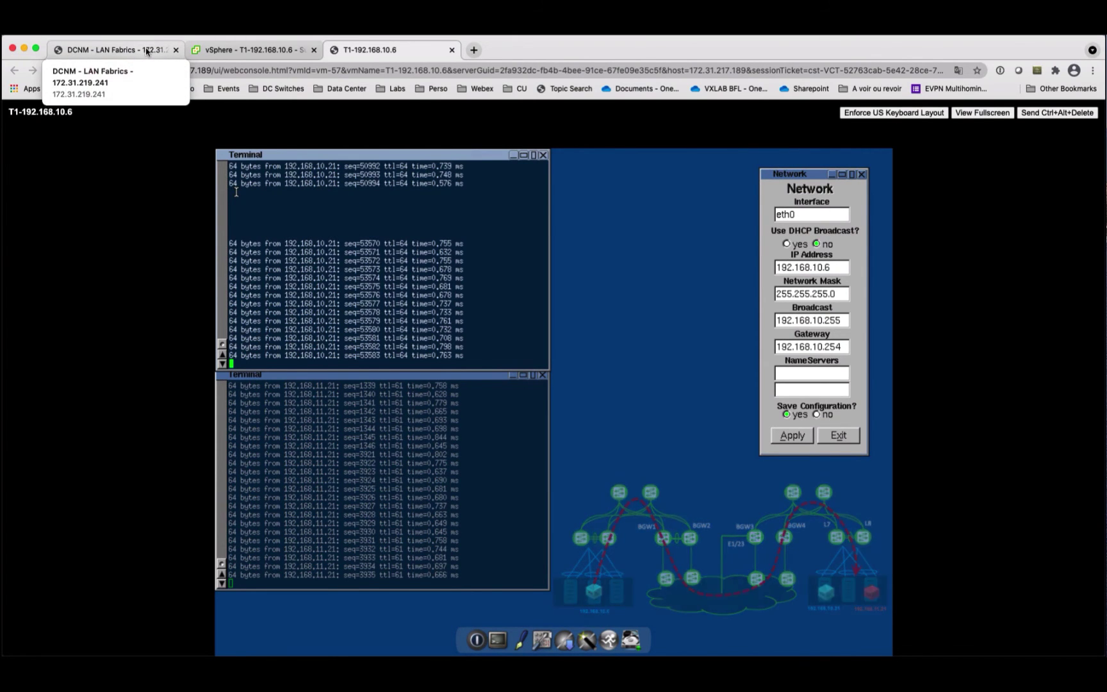
Return to DCNM from the console and open the deployment topology for the App-T1 and Web-T1 networks.
click(146, 50)
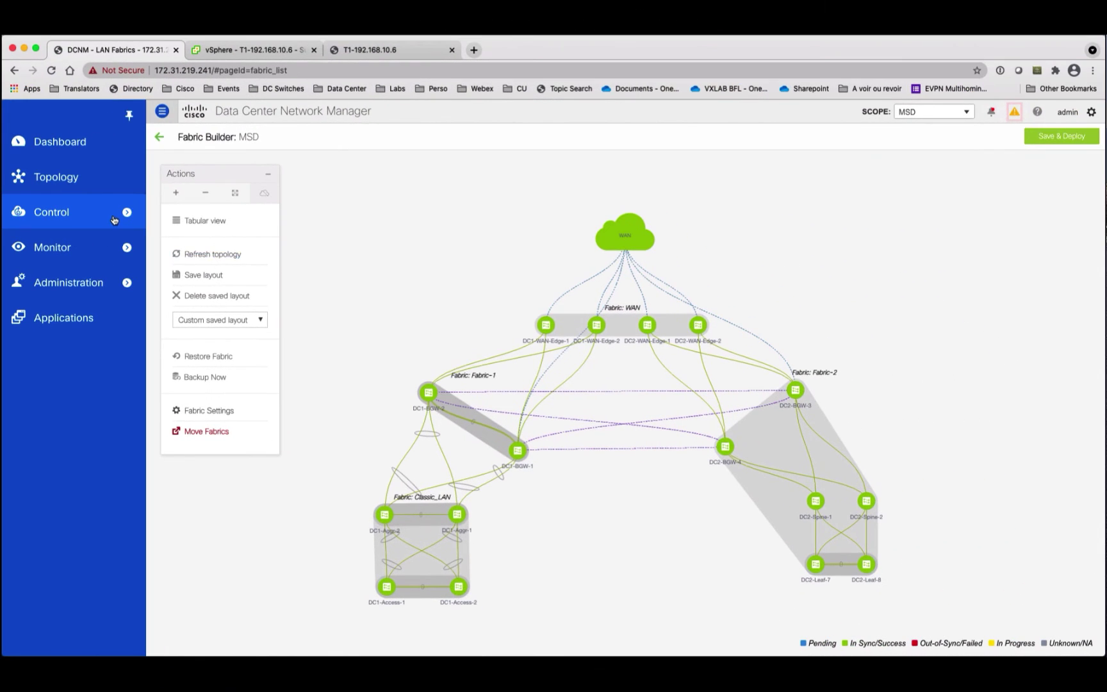
click(115, 221)
click(174, 177)
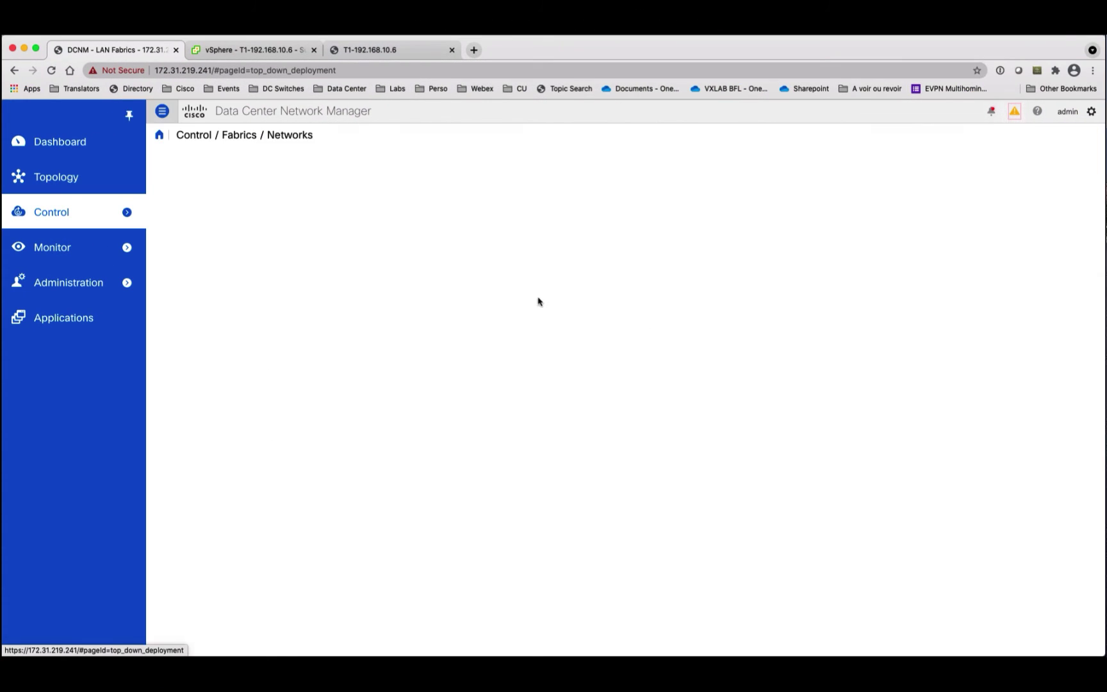
click(167, 225)
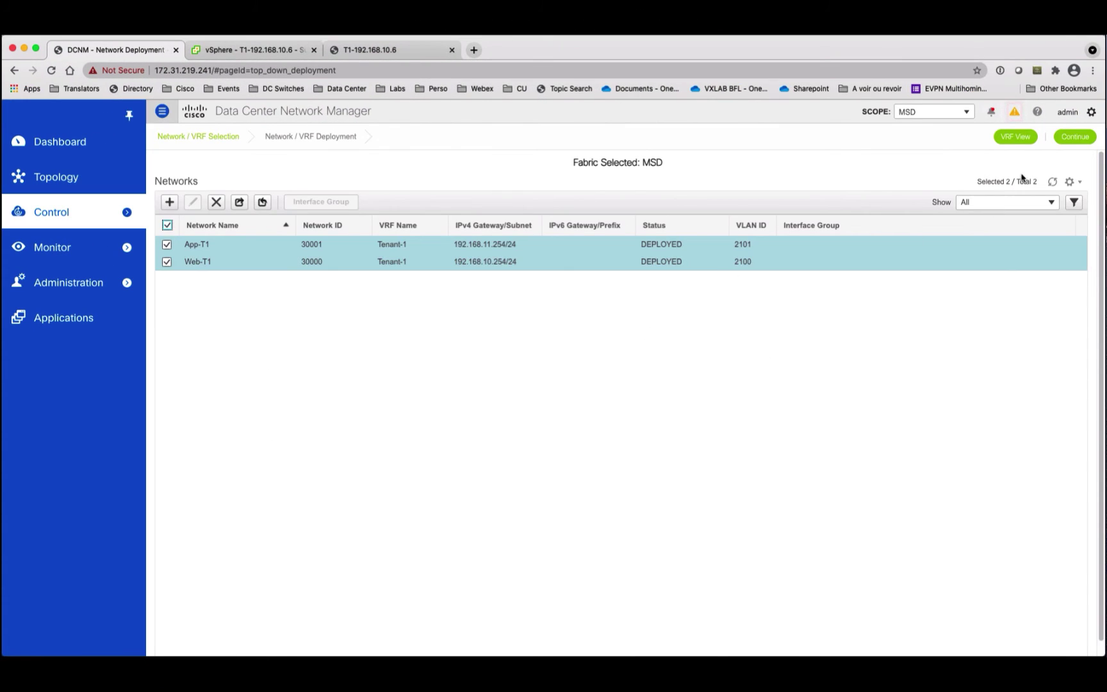
click(1076, 138)
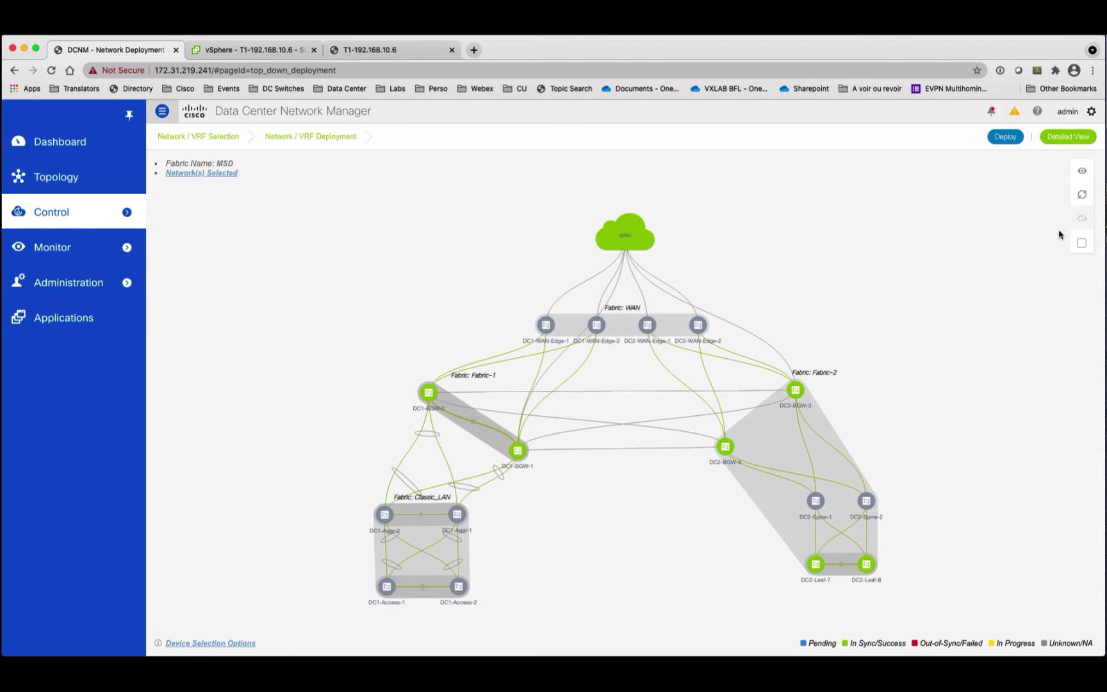
Check the App-T1 and Web-T1 attachments on DC2-Leaf-7 and DC2-Leaf-8, and leave them without saving.
drag(907, 581, 752, 555)
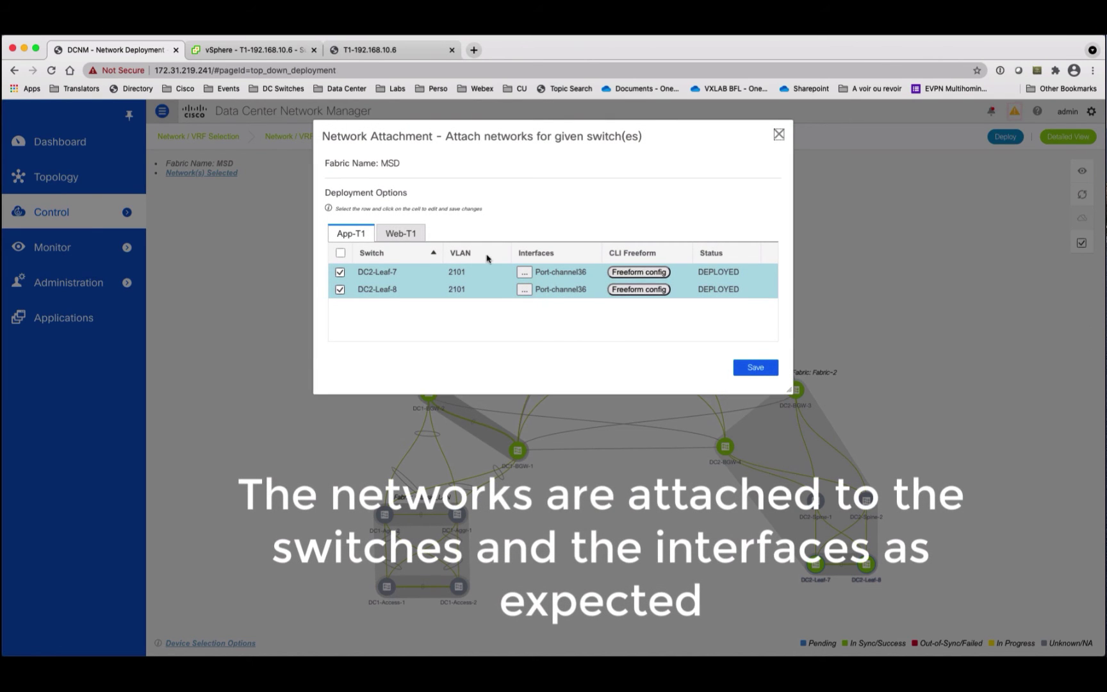
click(406, 236)
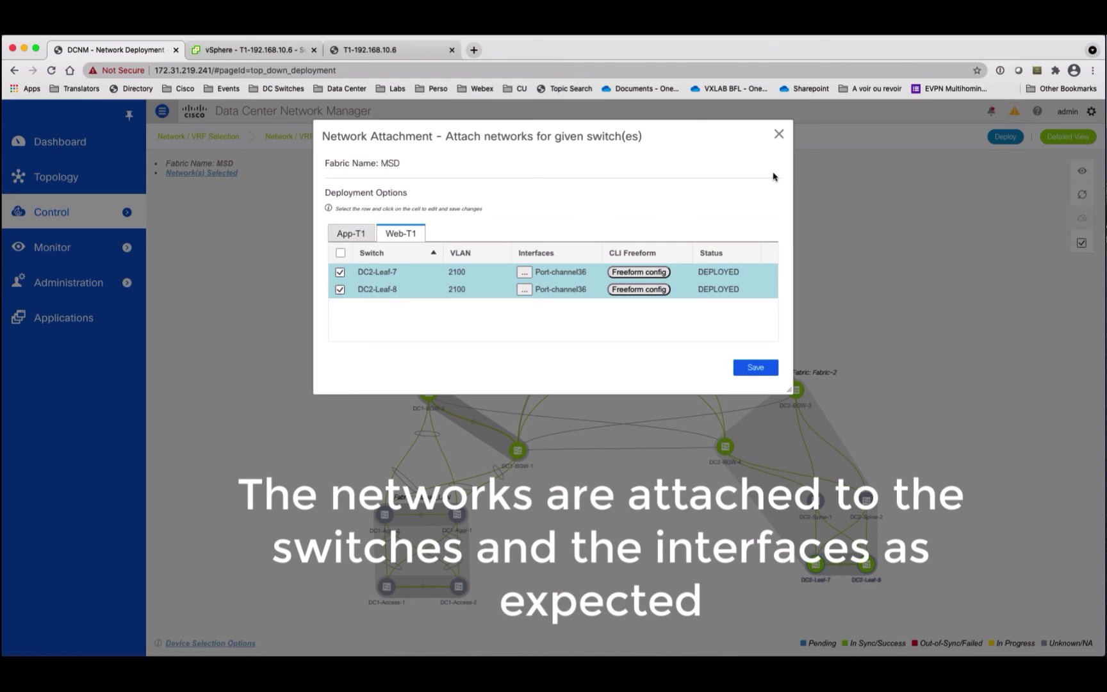
click(779, 135)
click(627, 146)
click(282, 115)
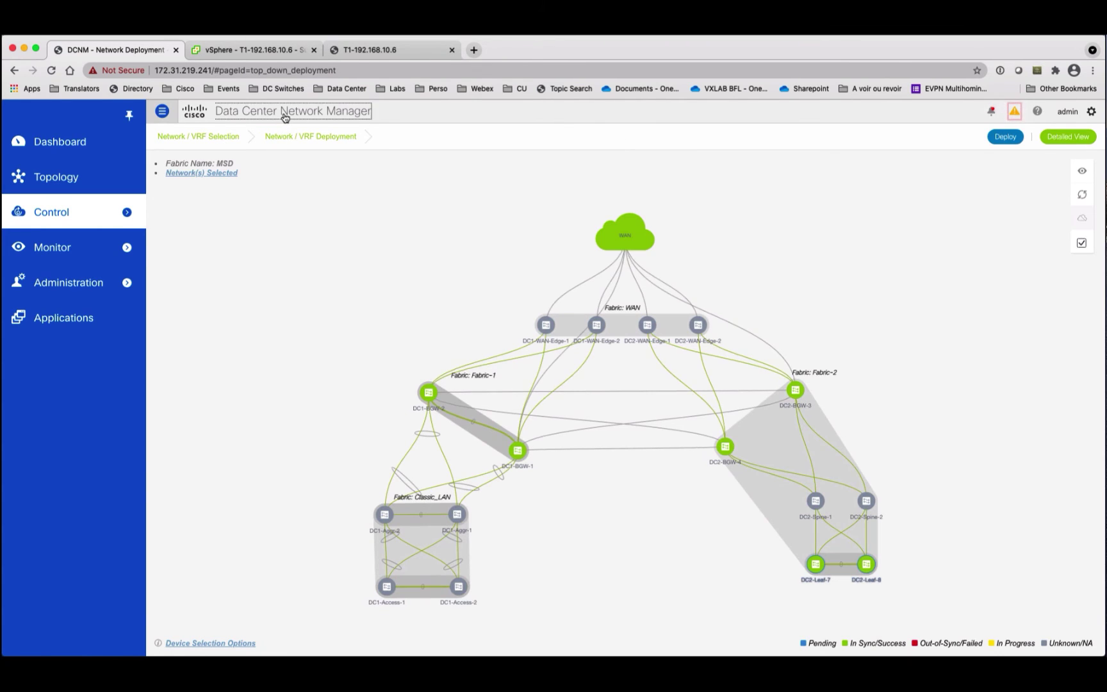